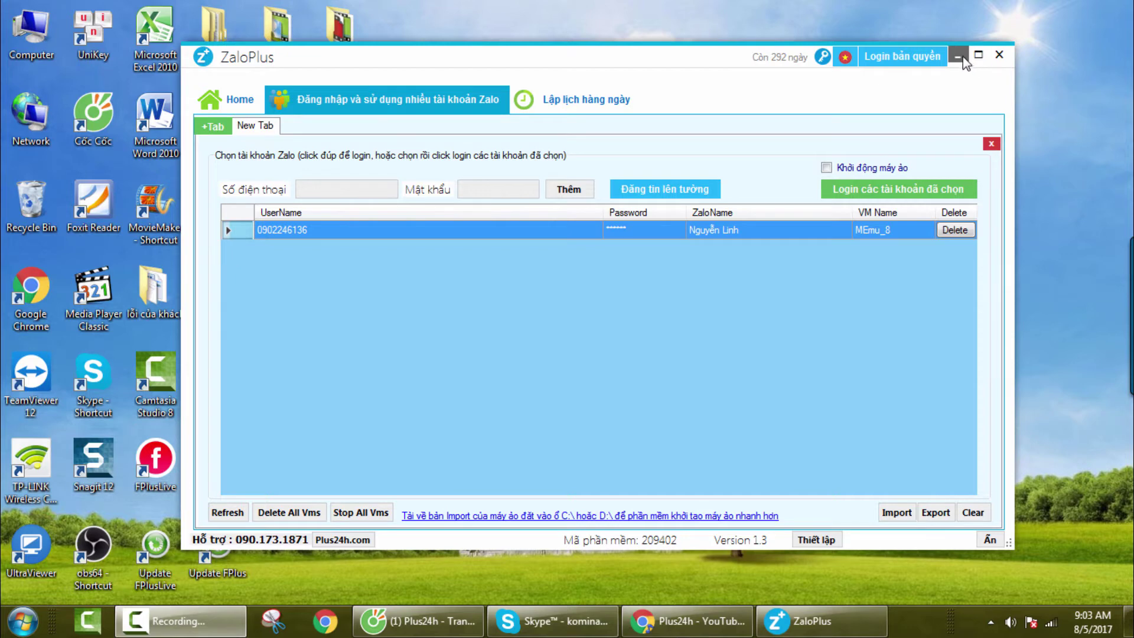
- Enter the second Zalo account's phone number and password, then add the account
click(958, 56)
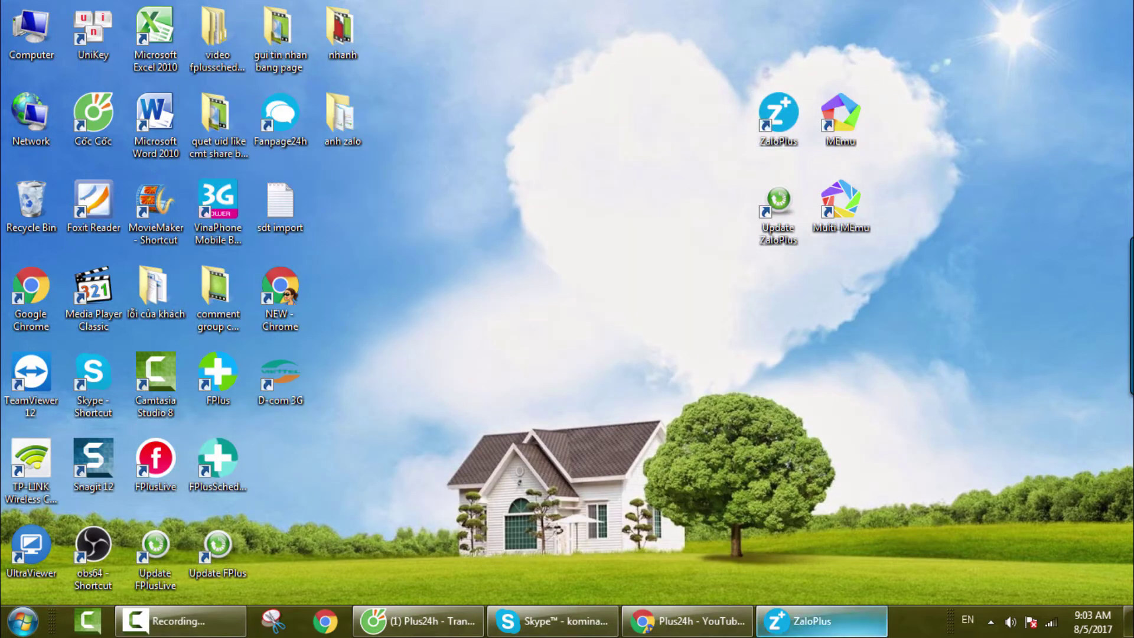
click(851, 620)
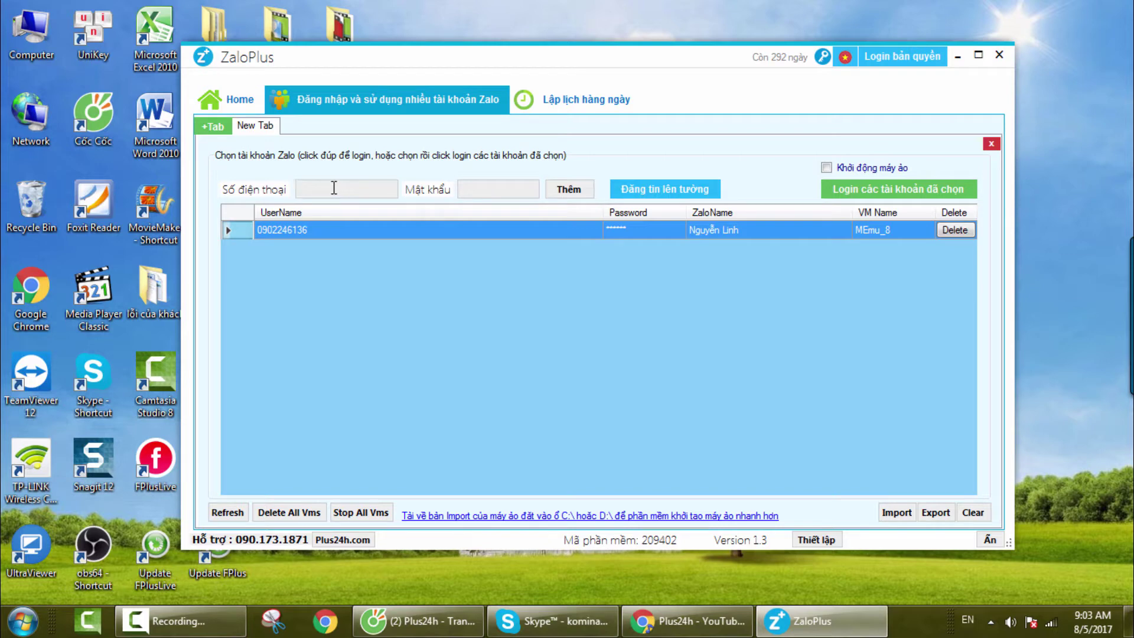
click(489, 188)
text(***********)
click(569, 190)
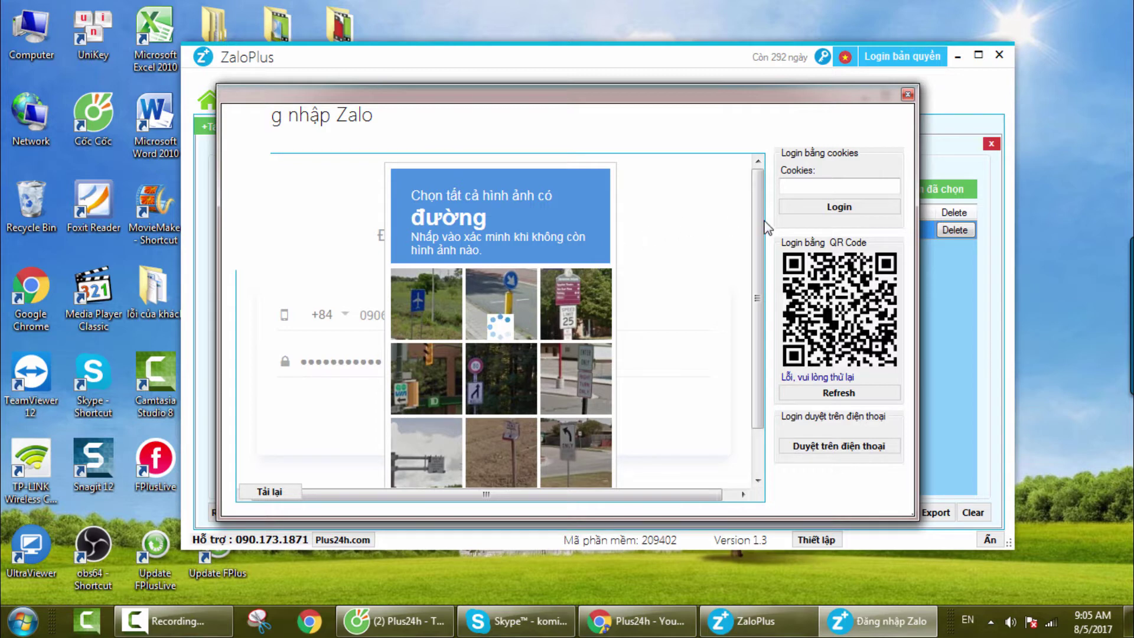
- Solve the road-picture captcha to finish signing in the second account
scroll(750, 325, down, 1)
scroll(750, 325, up, 1)
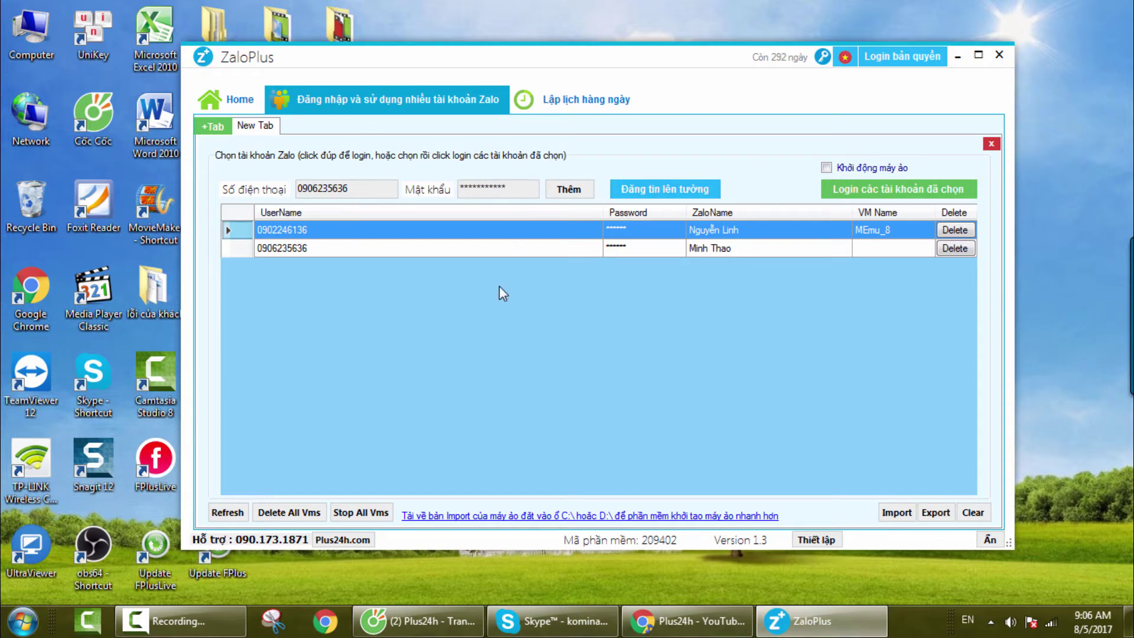
- Select the newly added second account row and log it in
click(586, 250)
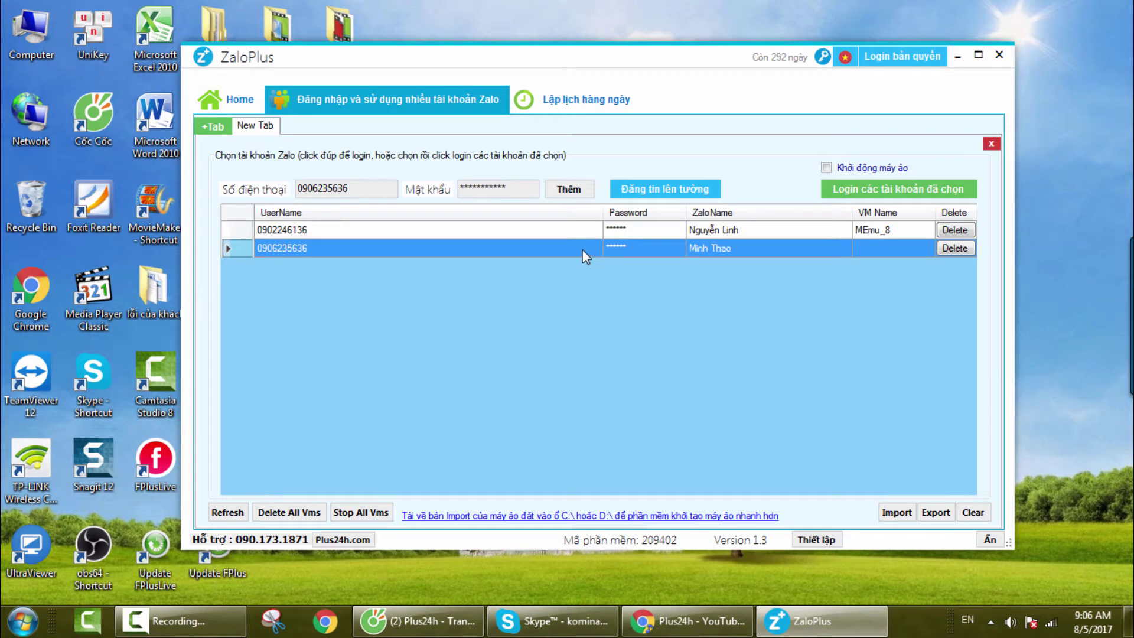
click(918, 192)
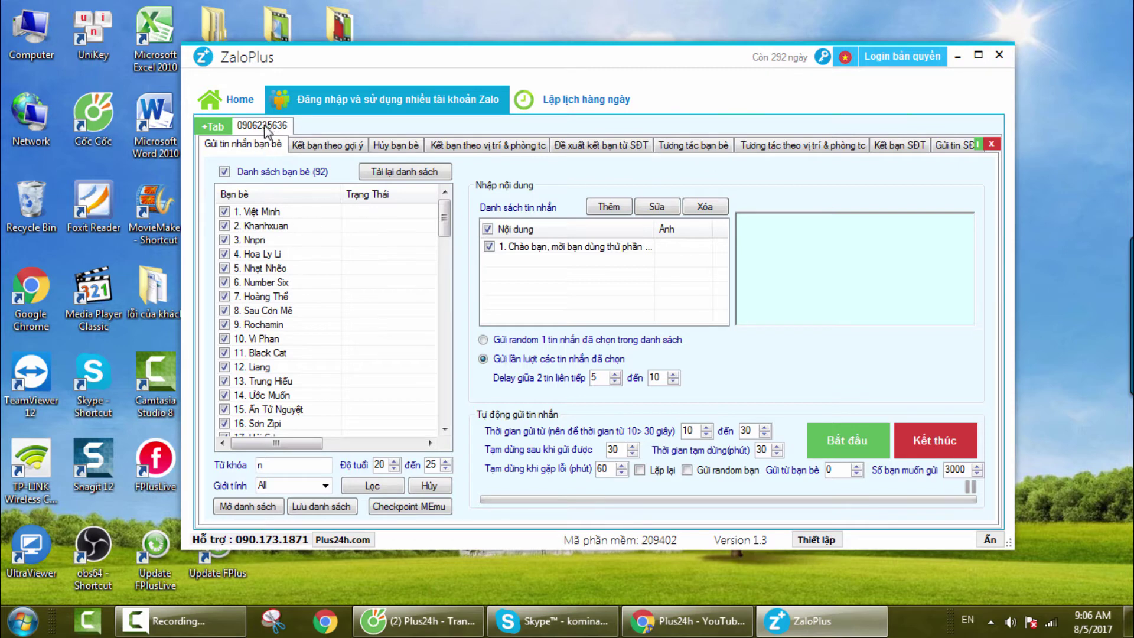
- Open three extra blank tabs
click(213, 127)
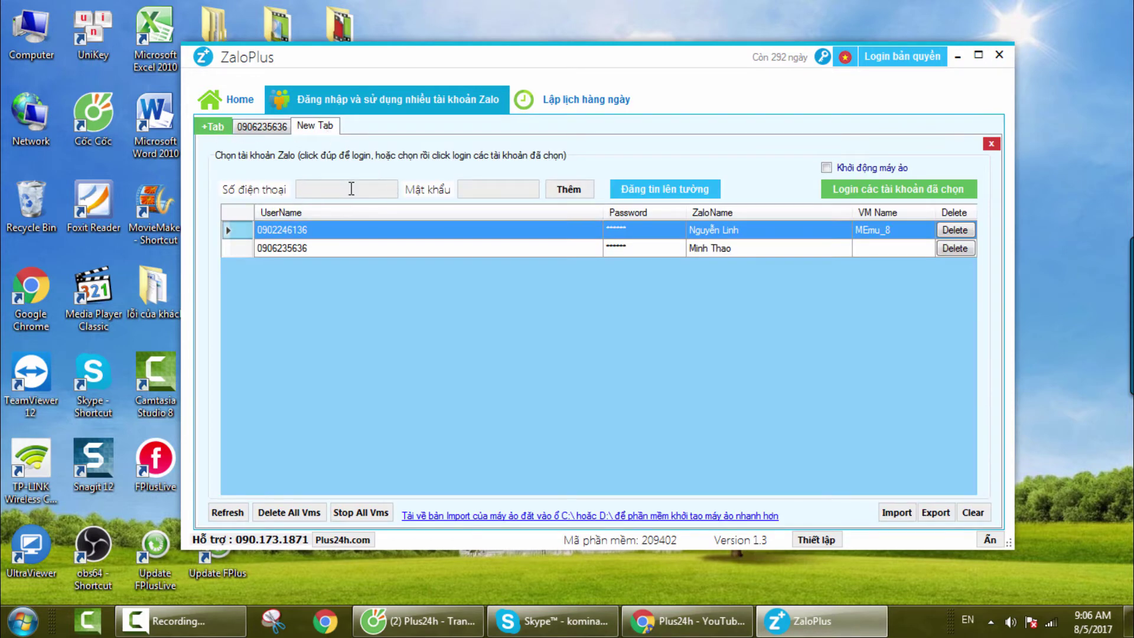
click(220, 127)
click(221, 128)
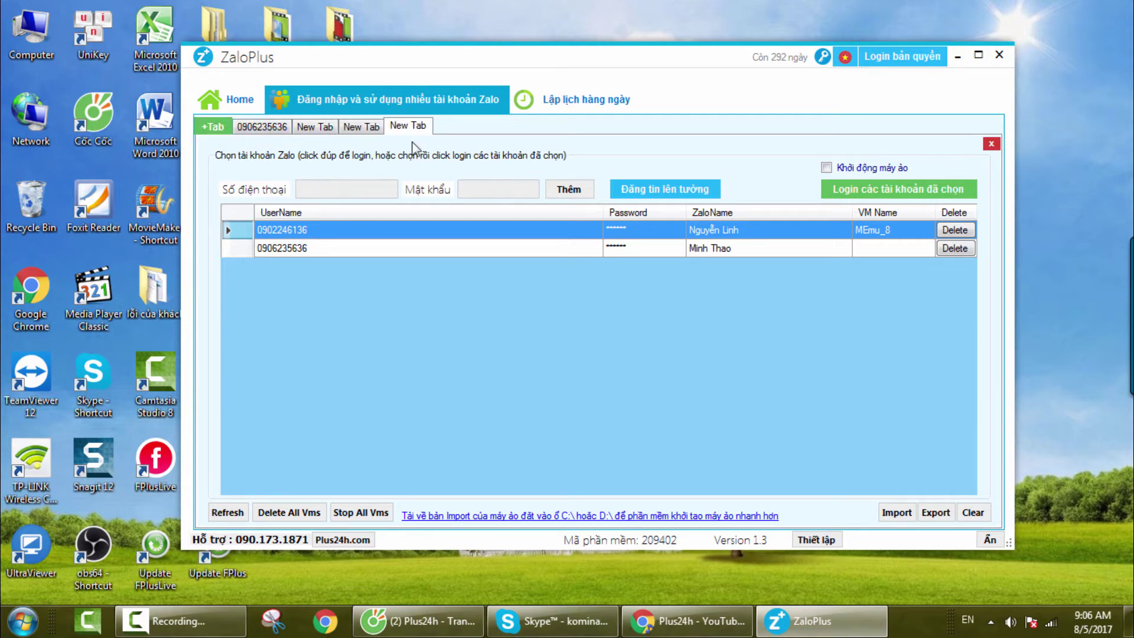
- Return to the second account's tab and open 'Kết bạn theo gợi ý'
click(359, 127)
click(316, 129)
click(263, 131)
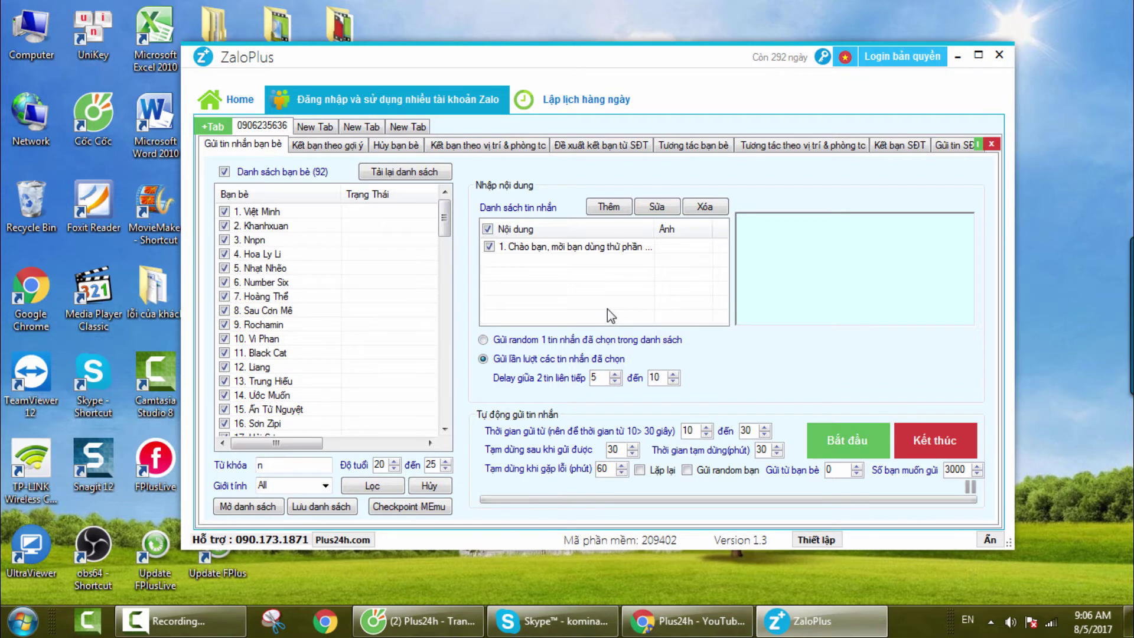
click(334, 147)
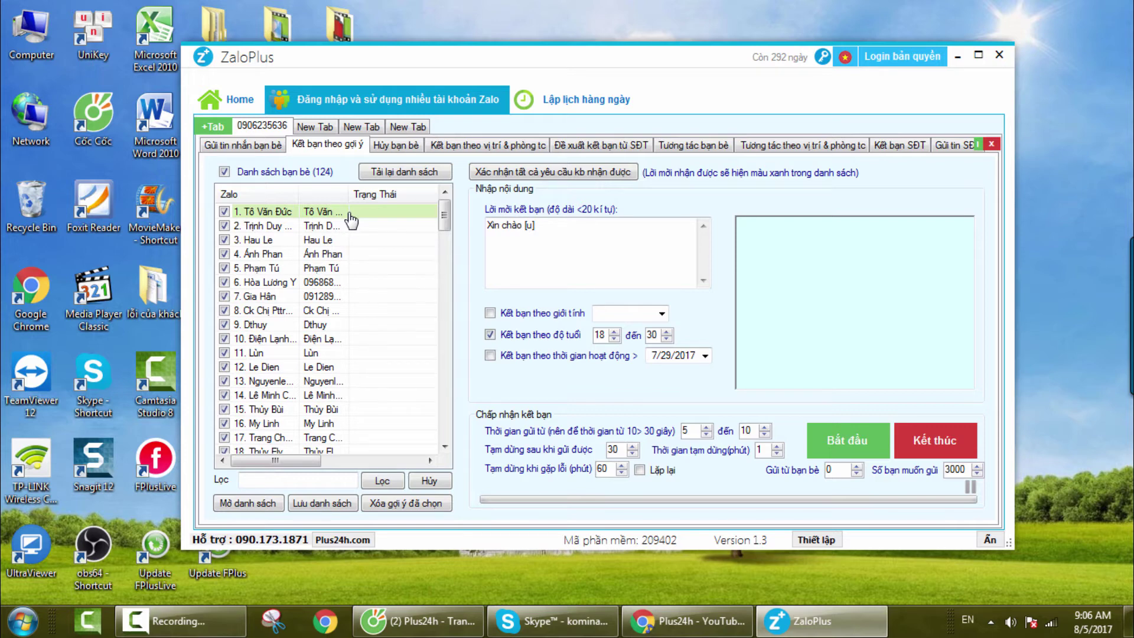
- Confirm all received friend requests and dismiss the success message
click(574, 173)
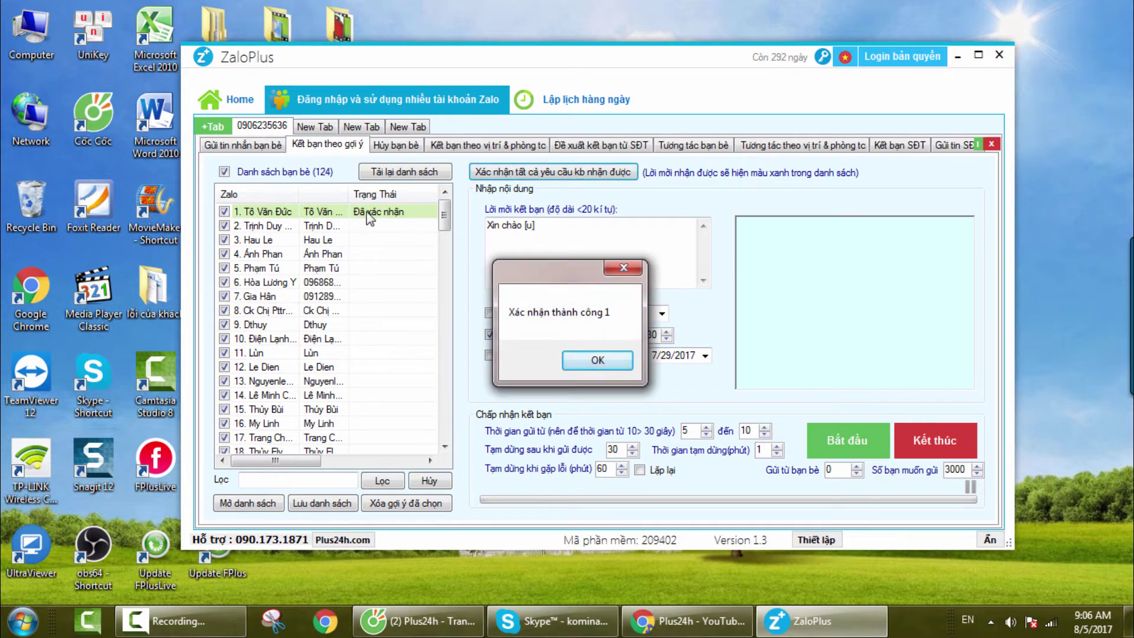
click(597, 361)
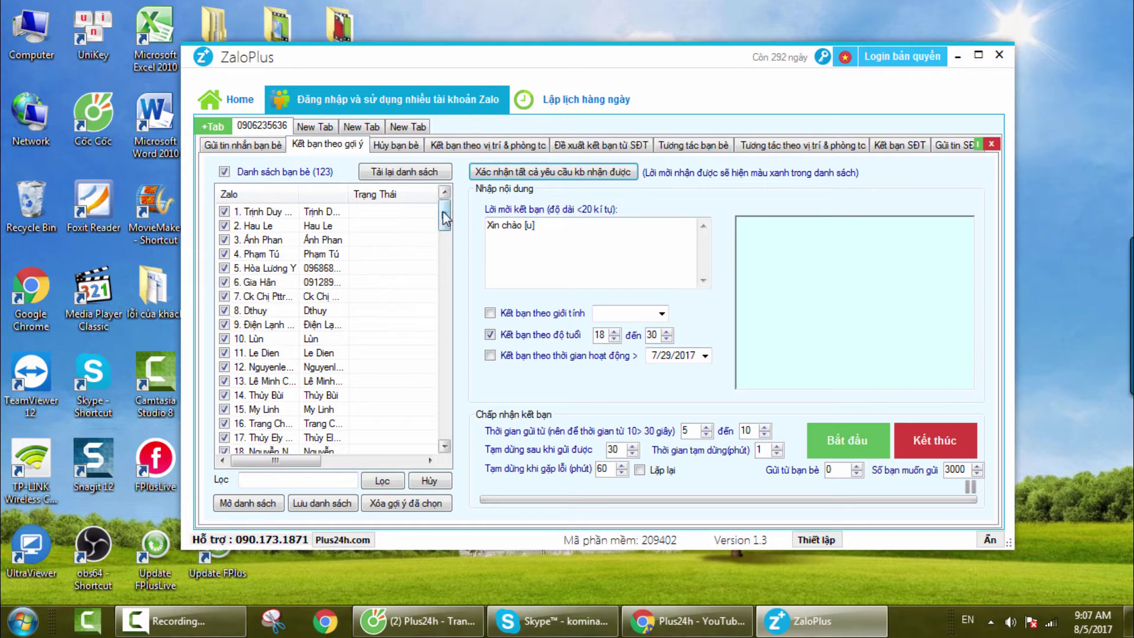
mouse_move(444, 219)
mouse_down()
mouse_move(437, 413)
mouse_move(441, 212)
mouse_up()
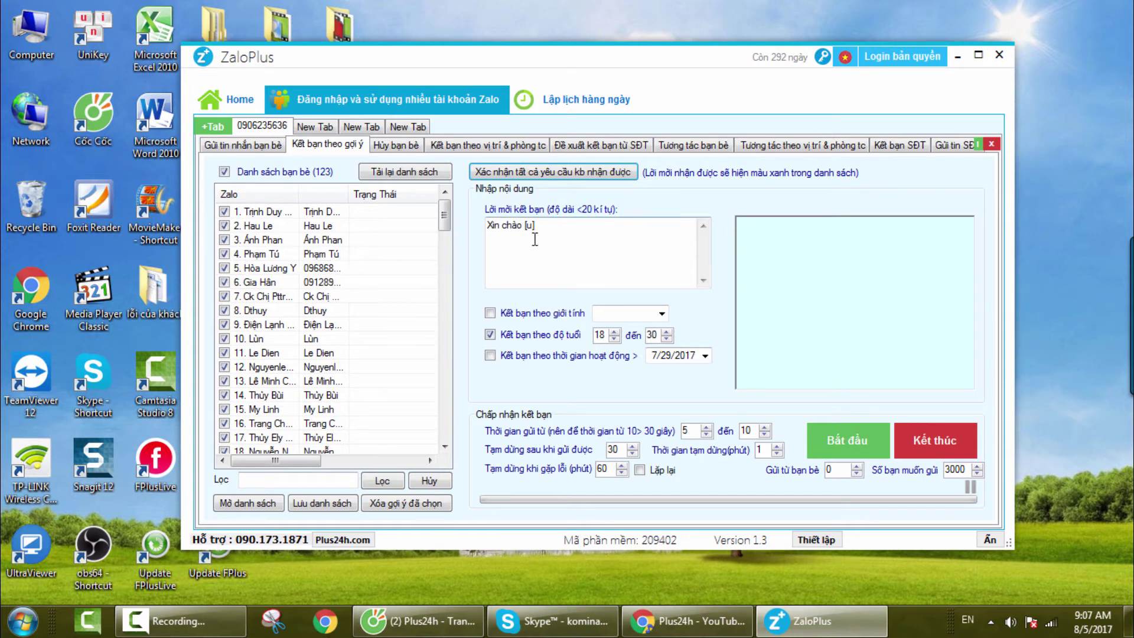
- Review the [u] name placeholder in the 'Xin chào [u]' invitation text
click(562, 229)
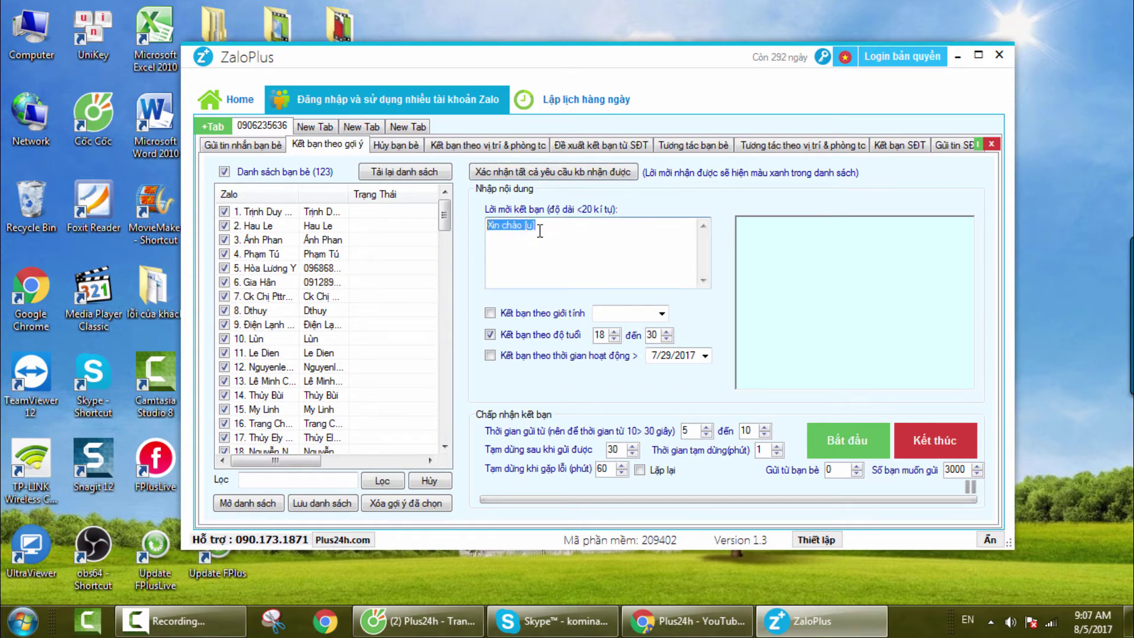
click(554, 233)
drag(541, 225, 523, 228)
click(553, 228)
drag(540, 227, 525, 226)
click(528, 260)
- Enable the gender filter set to Nam and leave the activity-date filter off
click(491, 313)
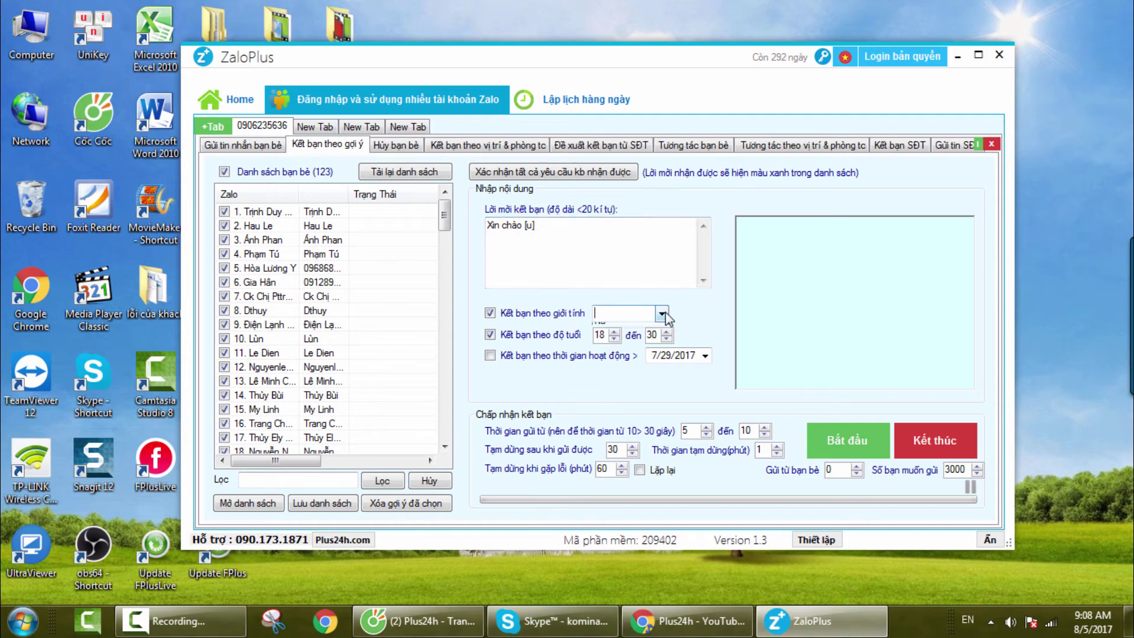
click(661, 314)
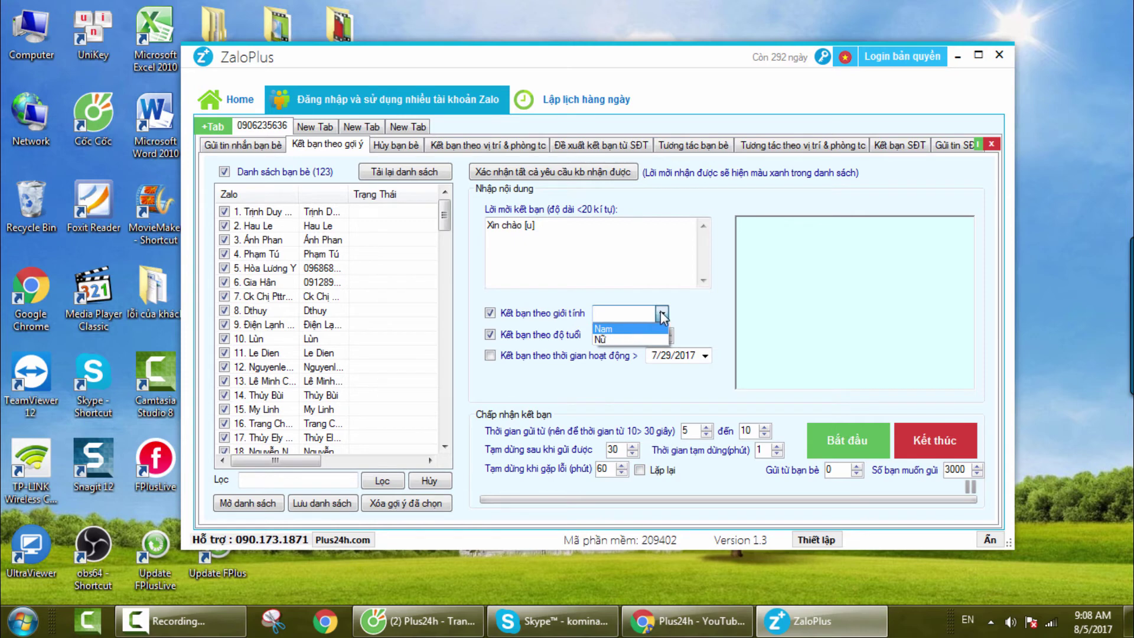
click(662, 314)
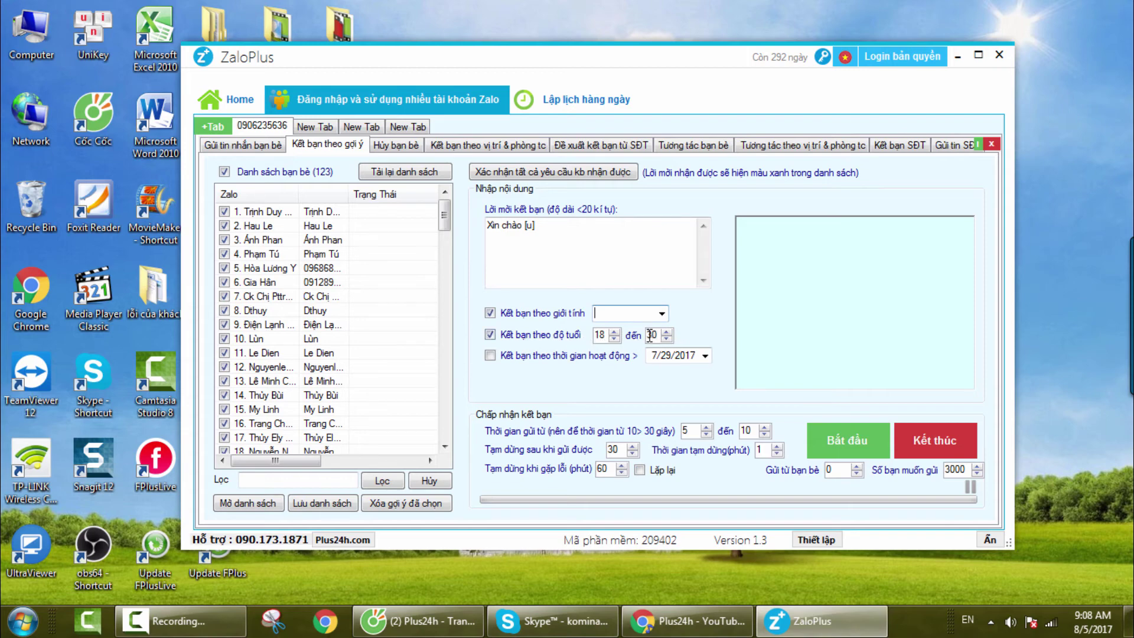
click(490, 356)
click(705, 356)
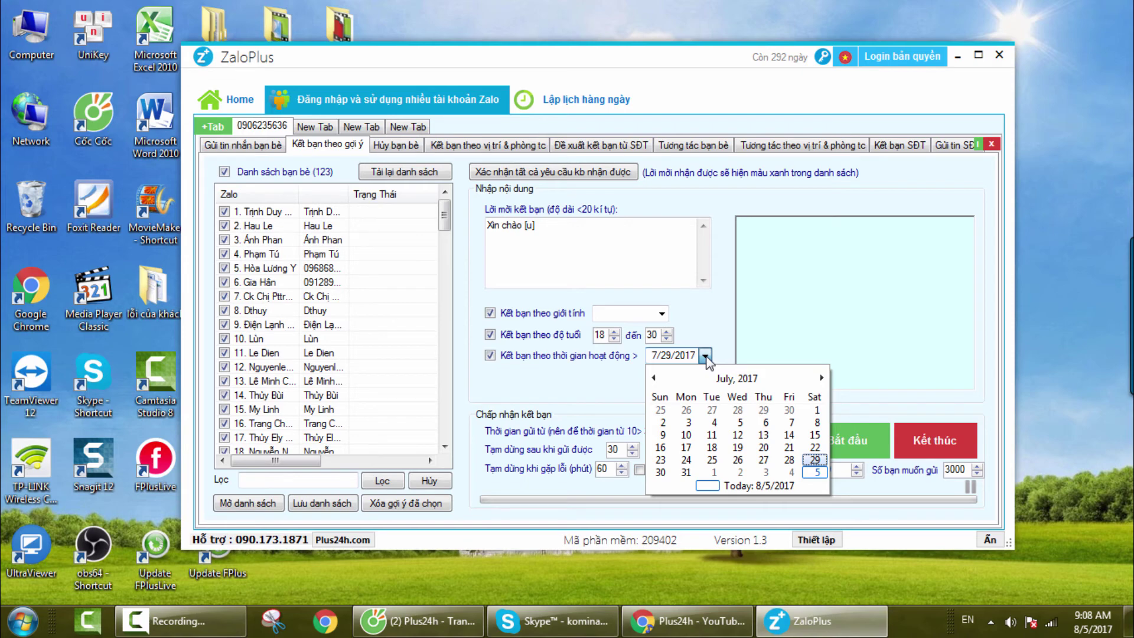
click(706, 356)
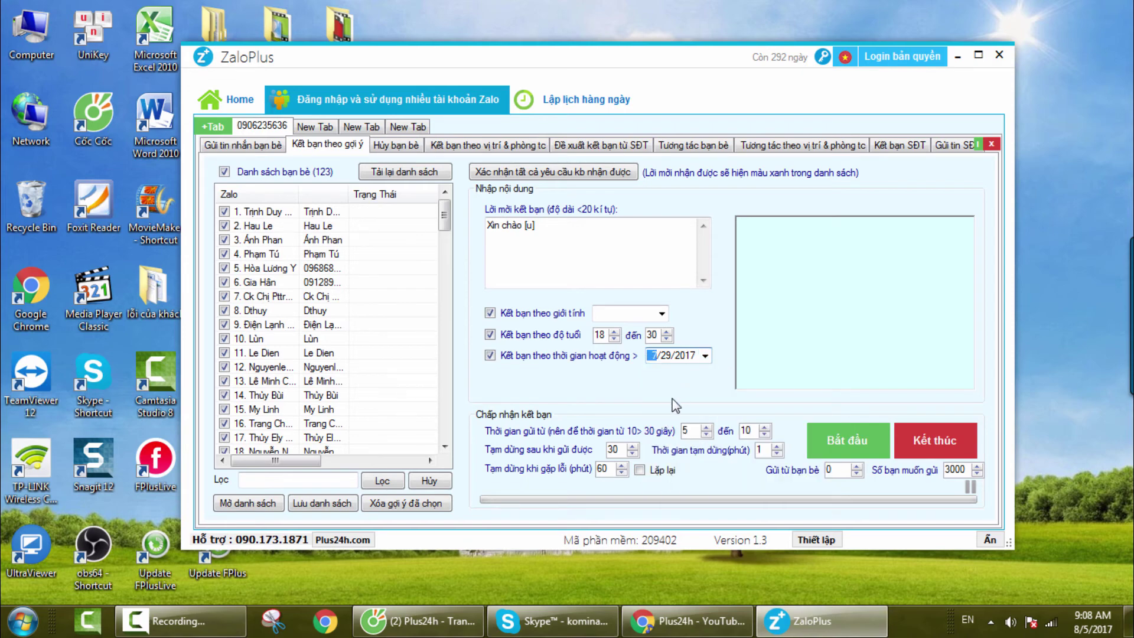
key(Tab)
click(661, 312)
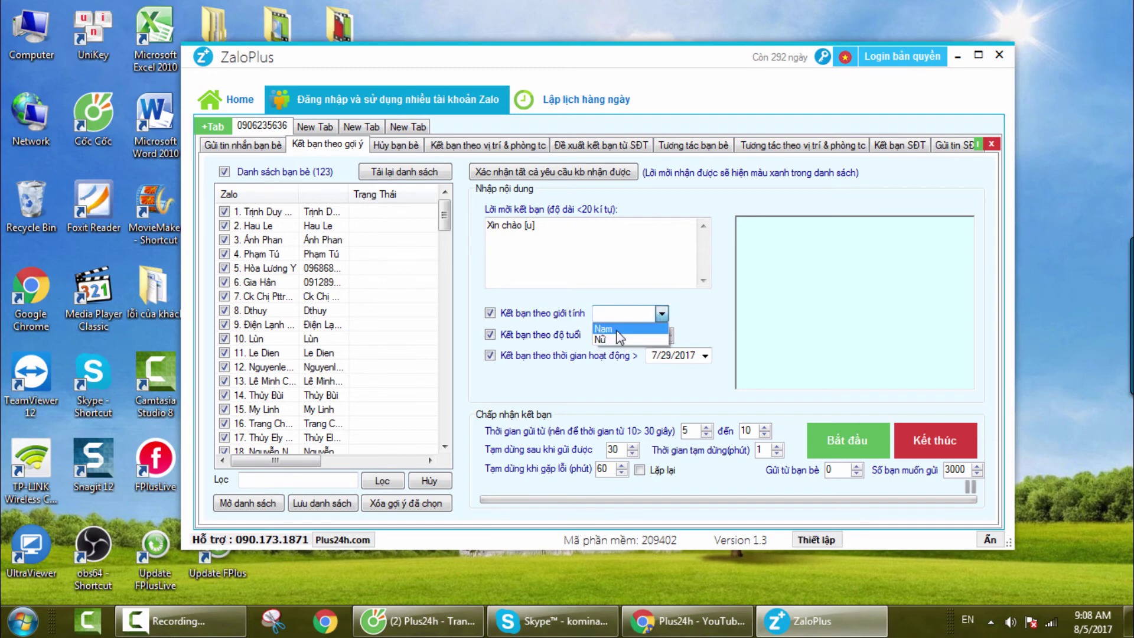
click(616, 328)
click(494, 358)
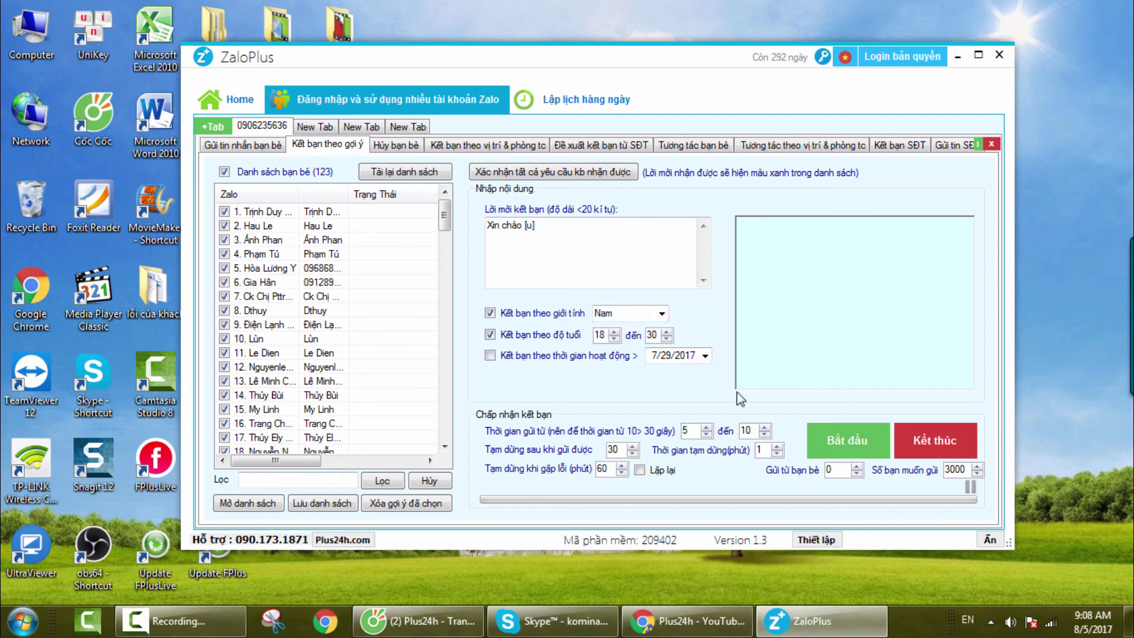
- Set the send interval to 10–30 seconds and start automatic friend invitations
double_click(685, 430)
text(10)
double_click(745, 431)
text(30)
click(837, 442)
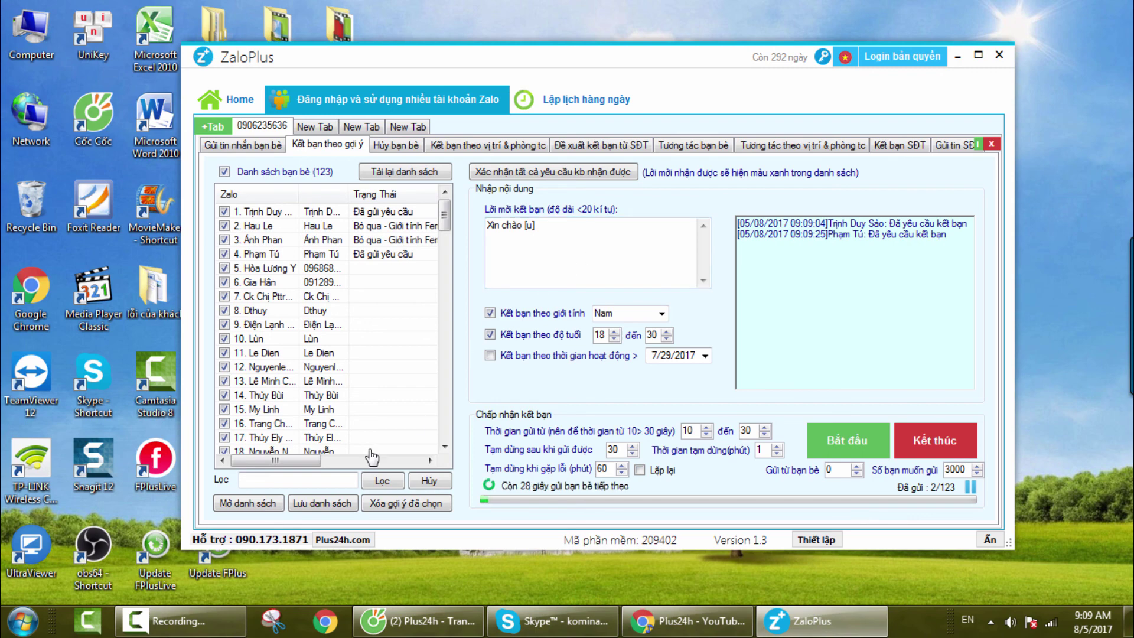
mouse_move(311, 461)
mouse_down()
mouse_move(341, 459)
mouse_move(315, 464)
mouse_up()
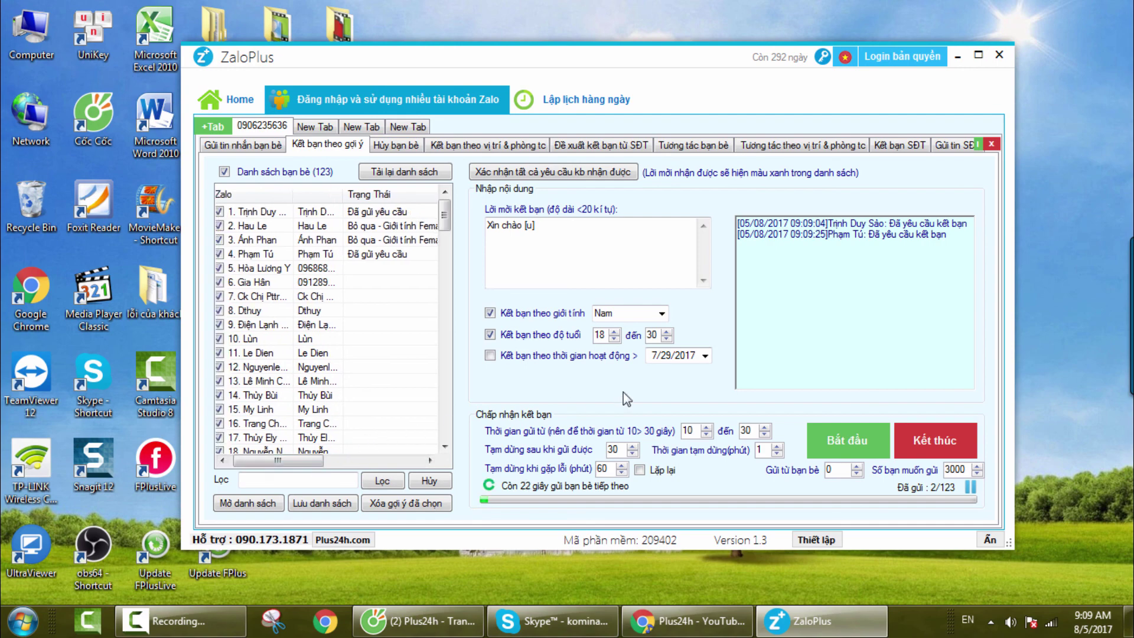